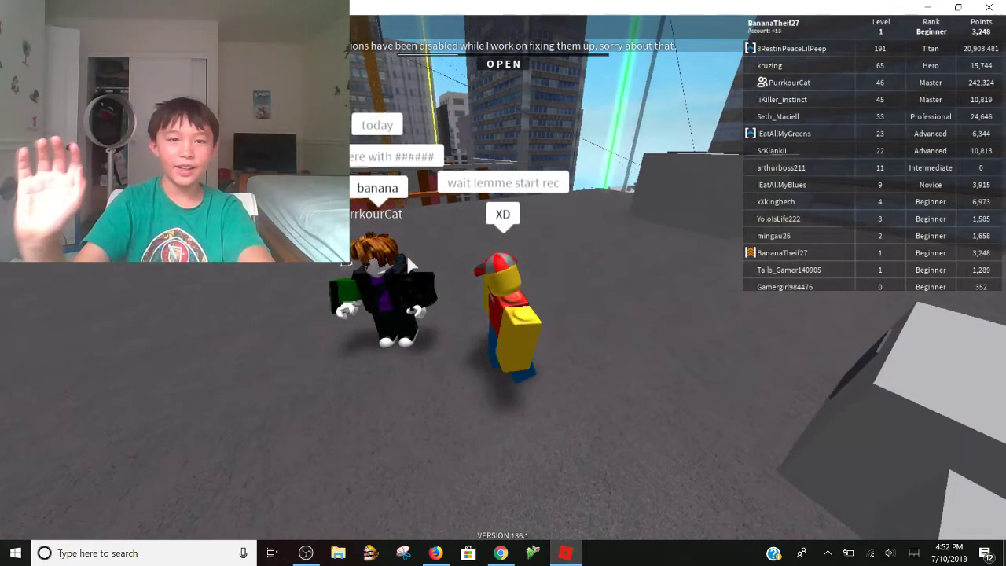
Step: Turn toward PurrkourCat, run across the rooftop and drop onto the lower roof
key(shift)
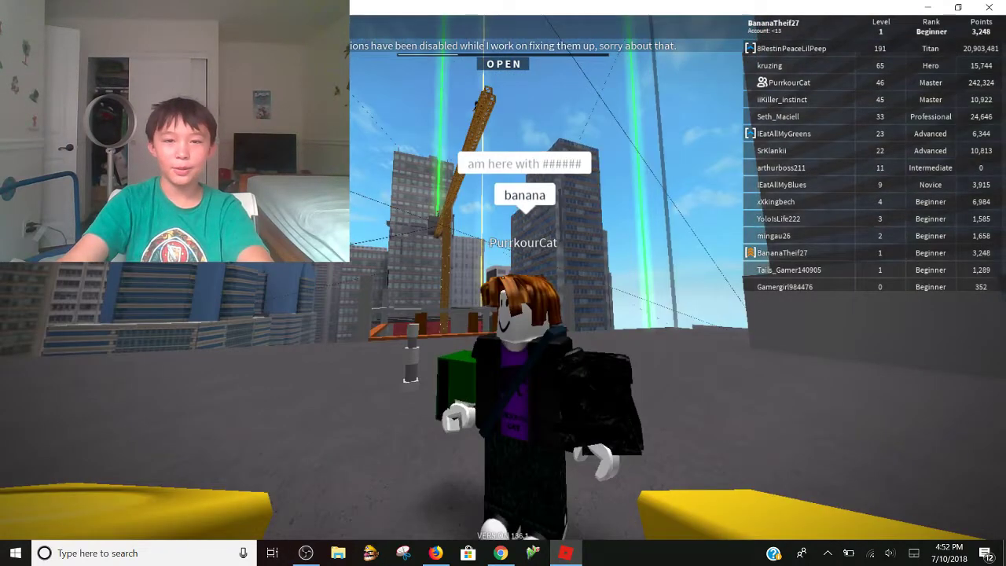
scroll(507, 285, down, 3)
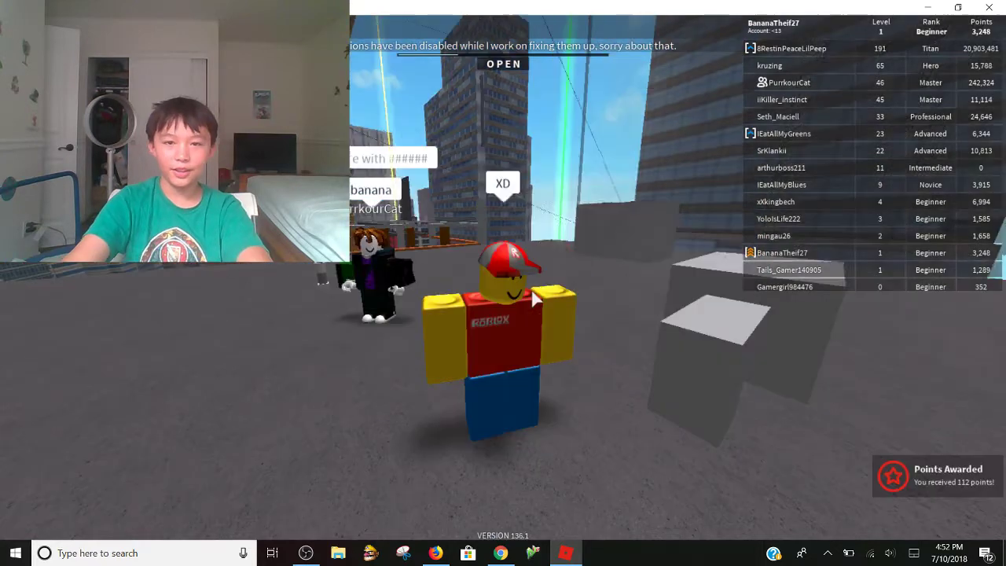
key(w)
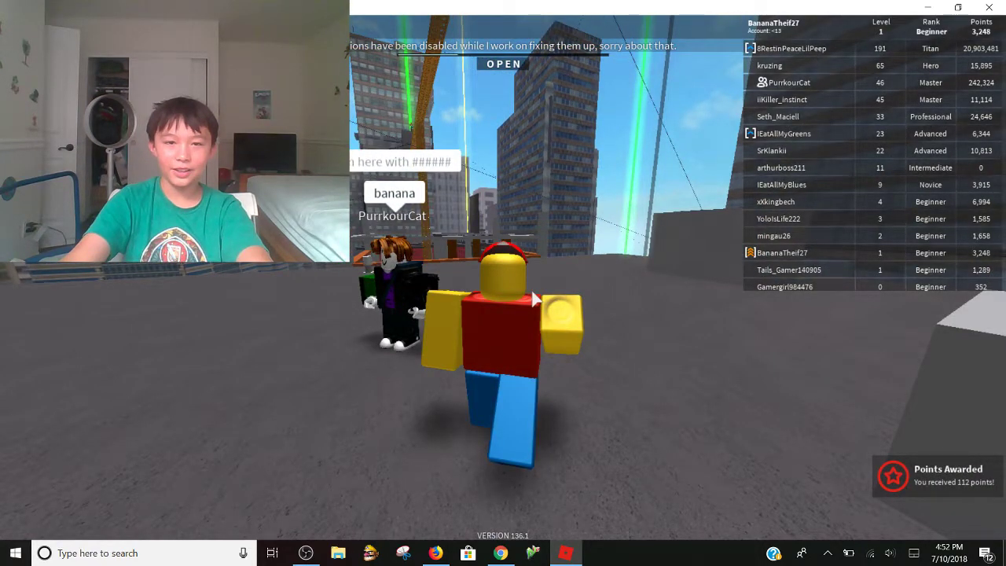
scroll(534, 297, up, 5)
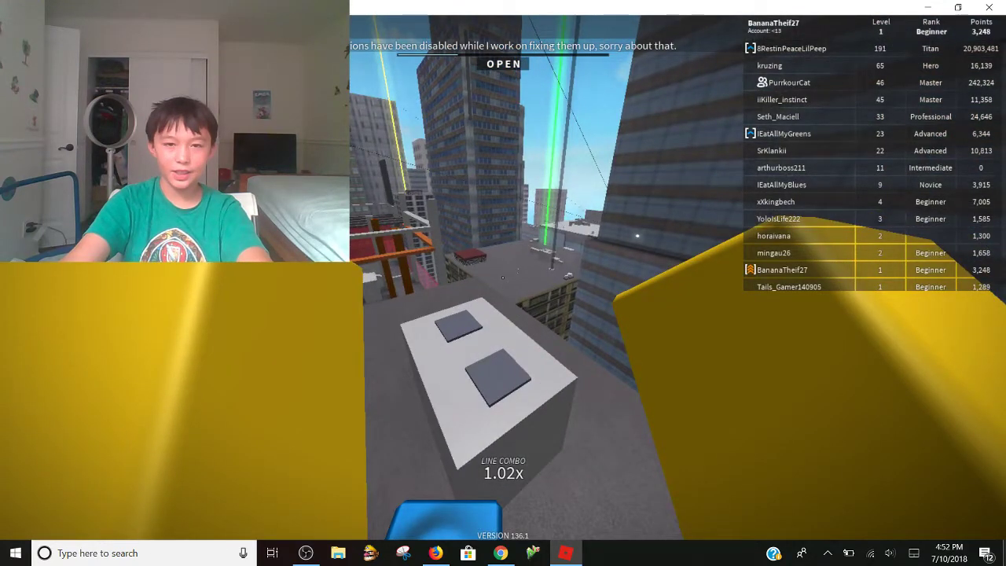
key(w)
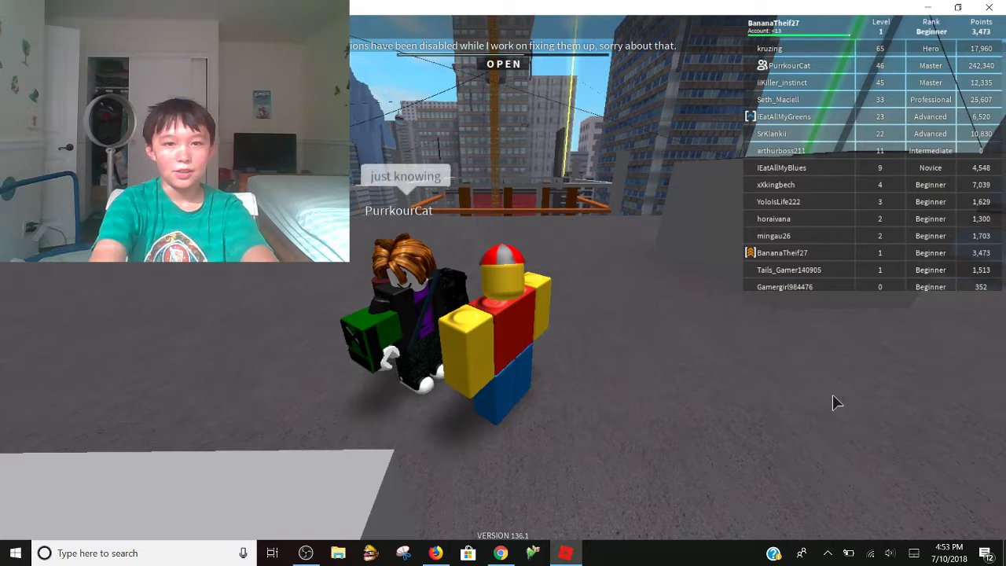
Step: Run forward and veer left across the rooftop toward the building edge
key(w)
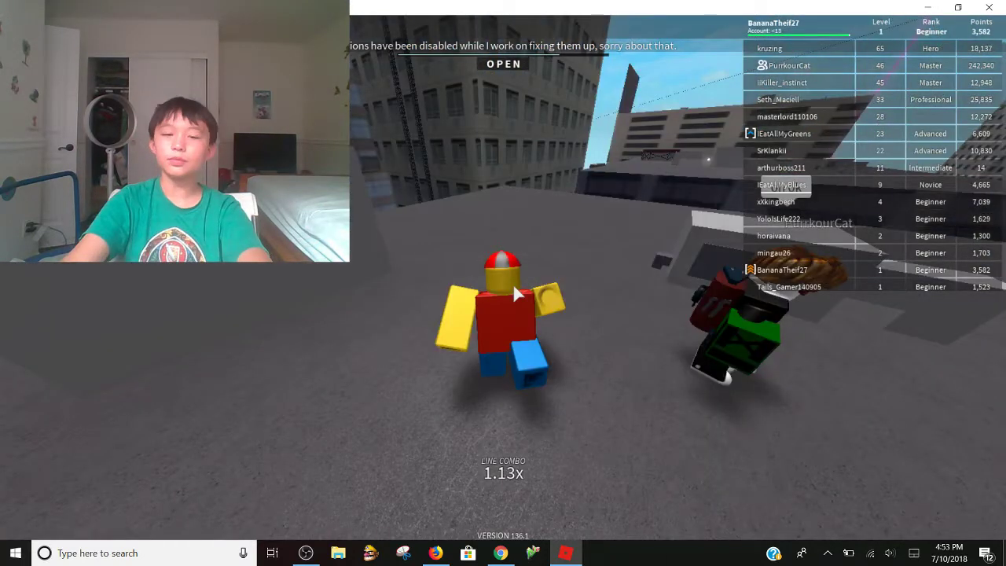
key(Left)
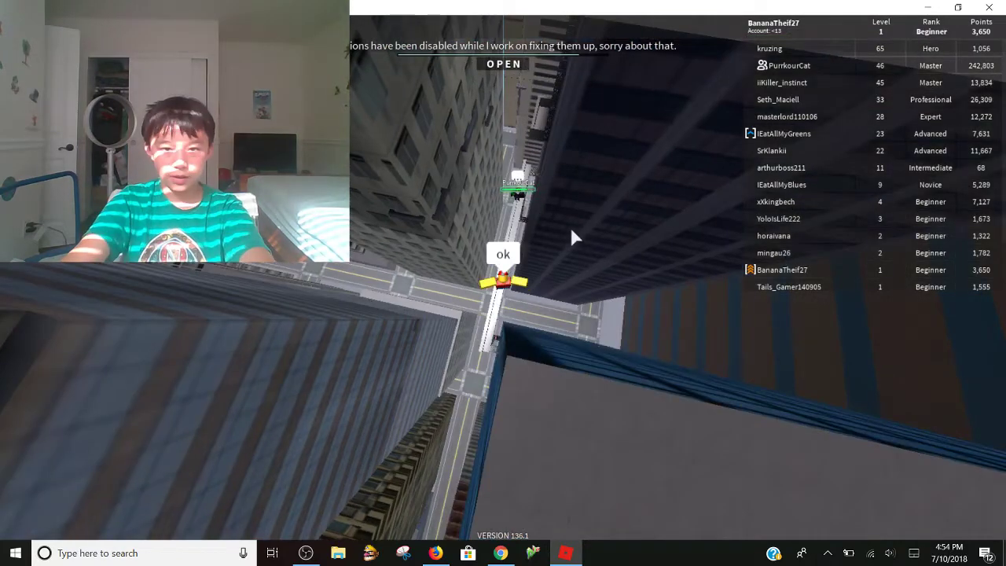
scroll(570, 226, up, 5)
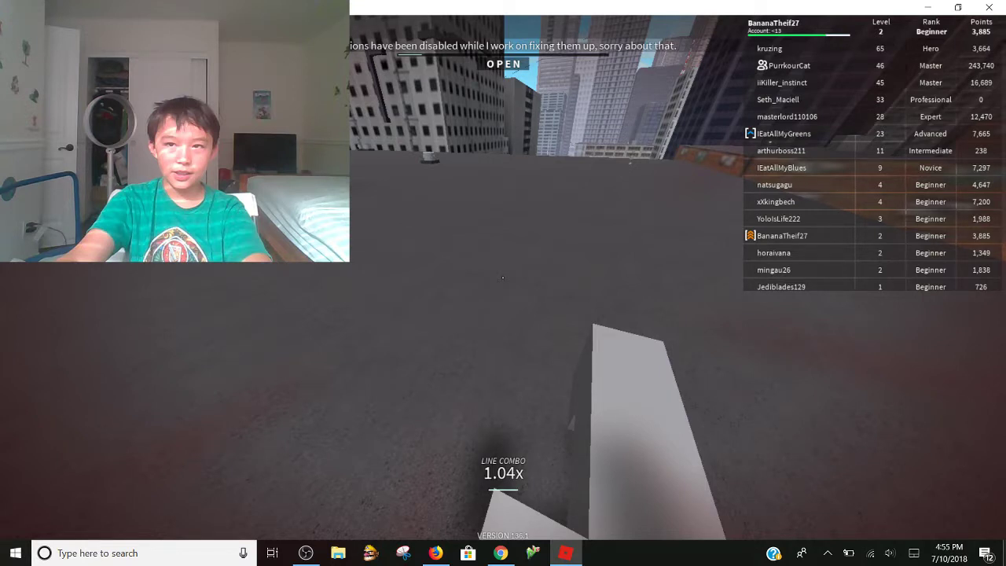
Step: Leap between skyscrapers for a +38 bonus, lifting the line combo to 1.14x
key(space)
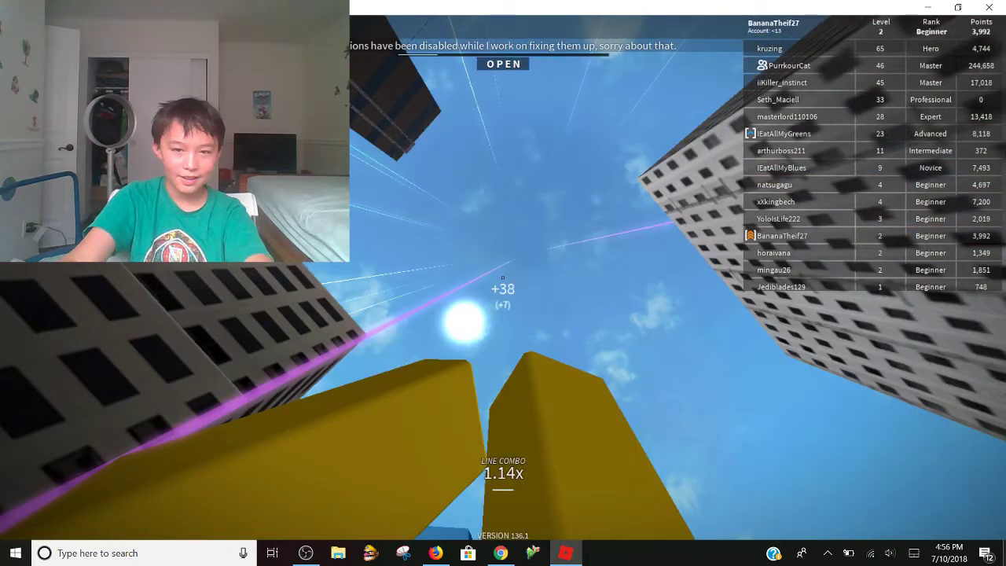